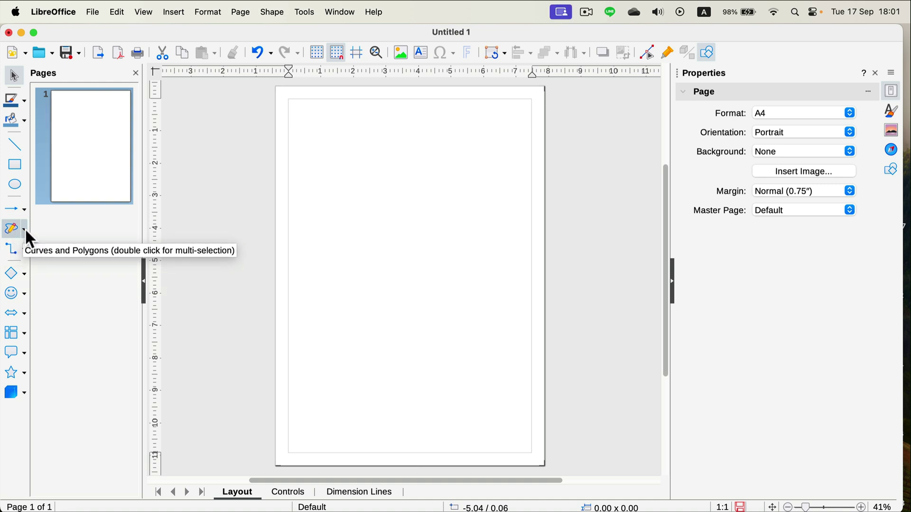
Show the Curves and Polygons flyout beside the blank A4 page
{"action": "left_click", "coordinate": [25, 230]}
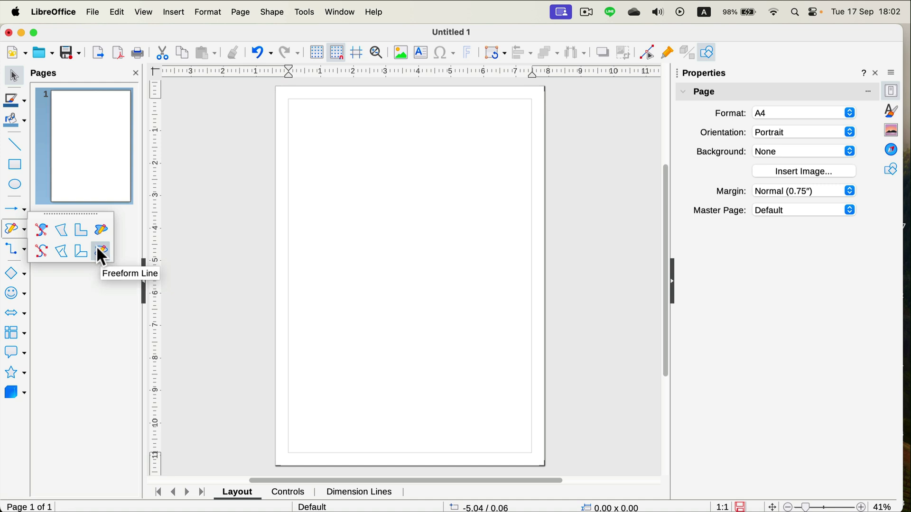
{"action": "left_click", "coordinate": [41, 248]}
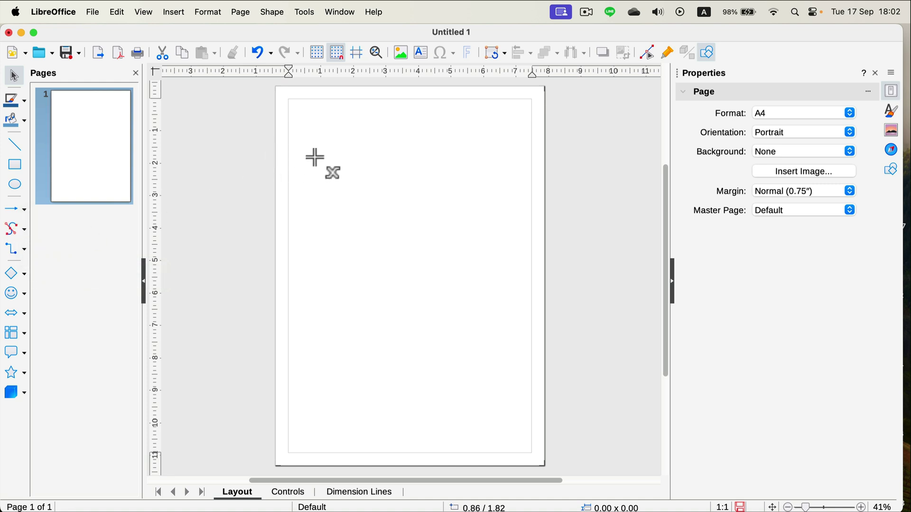
{"action": "mouse_move", "coordinate": [312, 156]}
{"action": "left_mouse_down"}
{"action": "mouse_move", "coordinate": [335, 123]}
{"action": "mouse_move", "coordinate": [369, 128]}
{"action": "mouse_move", "coordinate": [435, 173]}
{"action": "mouse_move", "coordinate": [433, 206]}
{"action": "mouse_move", "coordinate": [465, 102]}
{"action": "mouse_move", "coordinate": [374, 134]}
{"action": "mouse_move", "coordinate": [366, 112]}
{"action": "left_mouse_up"}
{"action": "left_click", "coordinate": [448, 229]}
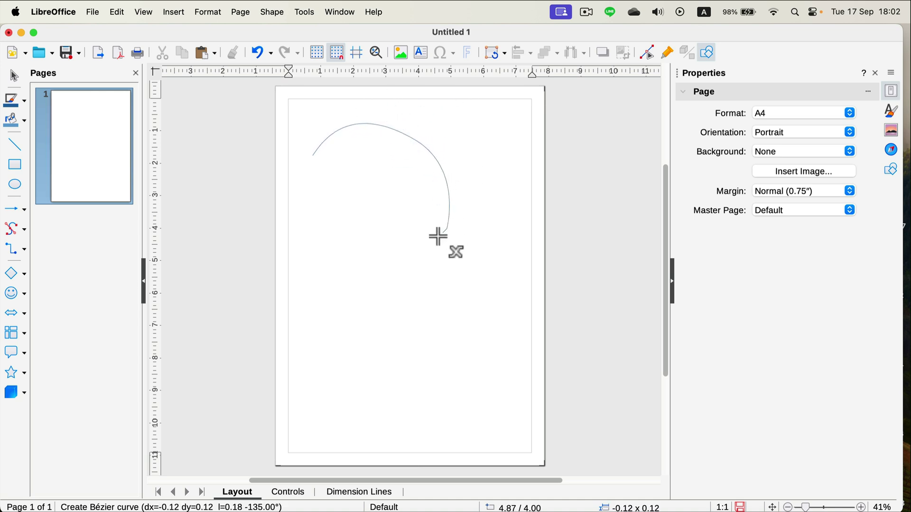
{"action": "left_click", "coordinate": [358, 241]}
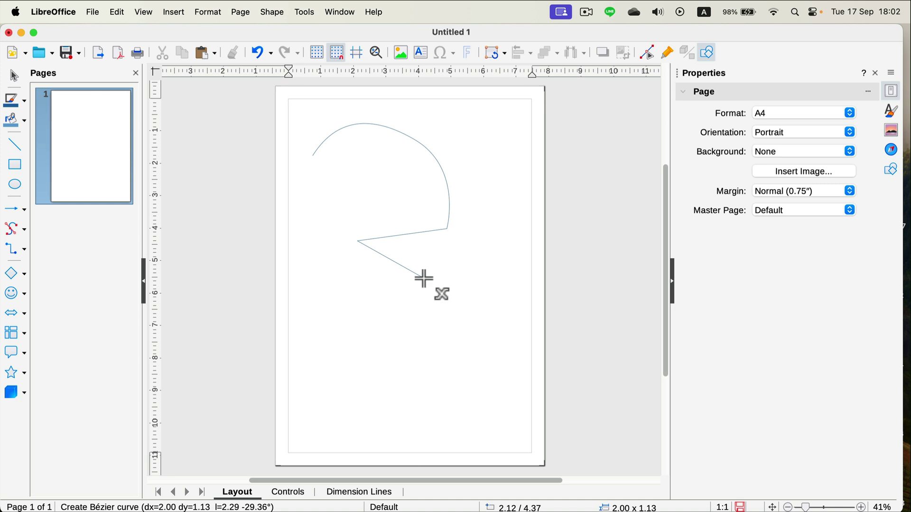
{"action": "left_click", "coordinate": [423, 276]}
{"action": "left_click_drag", "start_coordinate": [410, 338], "coordinate": [479, 325]}
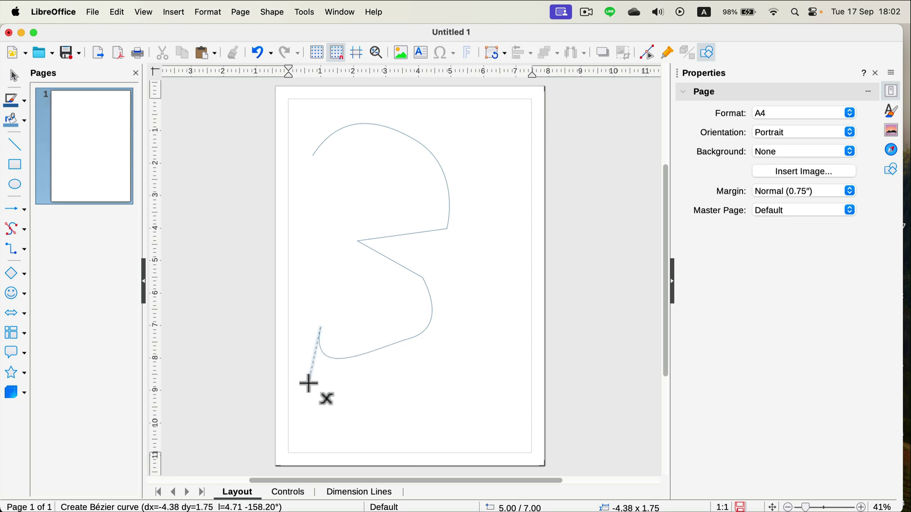
{"action": "left_click_drag", "start_coordinate": [308, 380], "coordinate": [308, 264]}
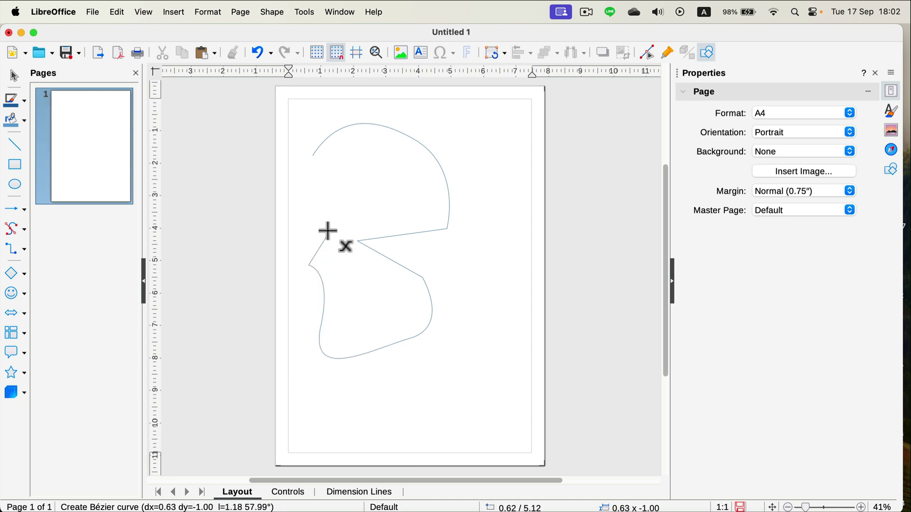
{"action": "left_click", "coordinate": [329, 233]}
{"action": "left_click", "coordinate": [304, 200]}
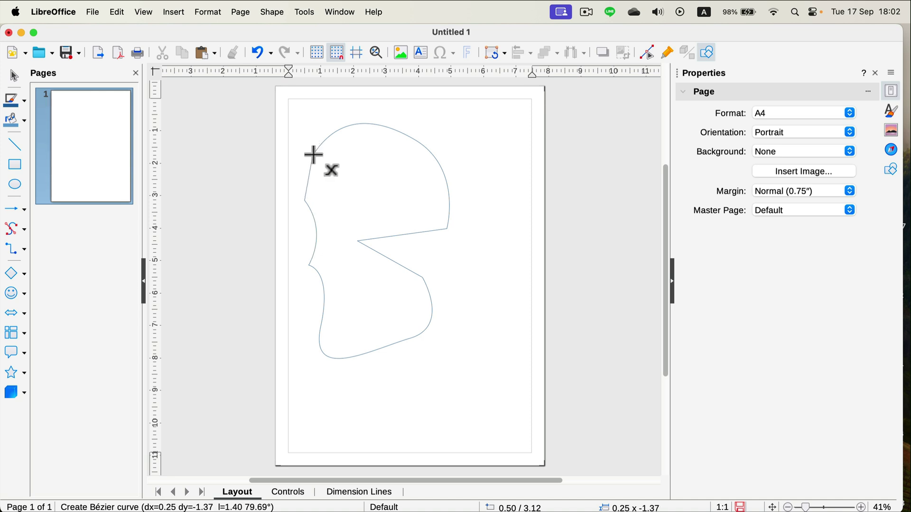
{"action": "left_click", "coordinate": [312, 154]}
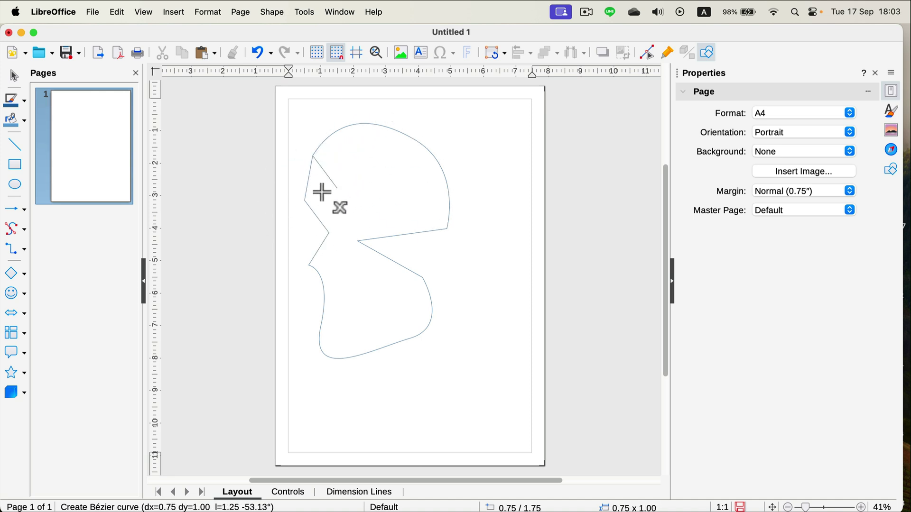
{"action": "key", "text": "Escape"}
{"action": "left_click", "coordinate": [24, 230]}
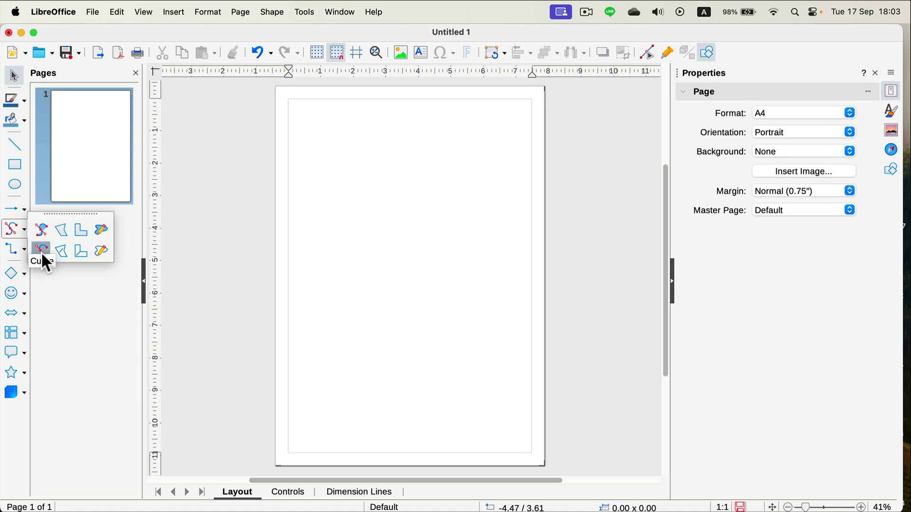
{"action": "left_click", "coordinate": [42, 235]}
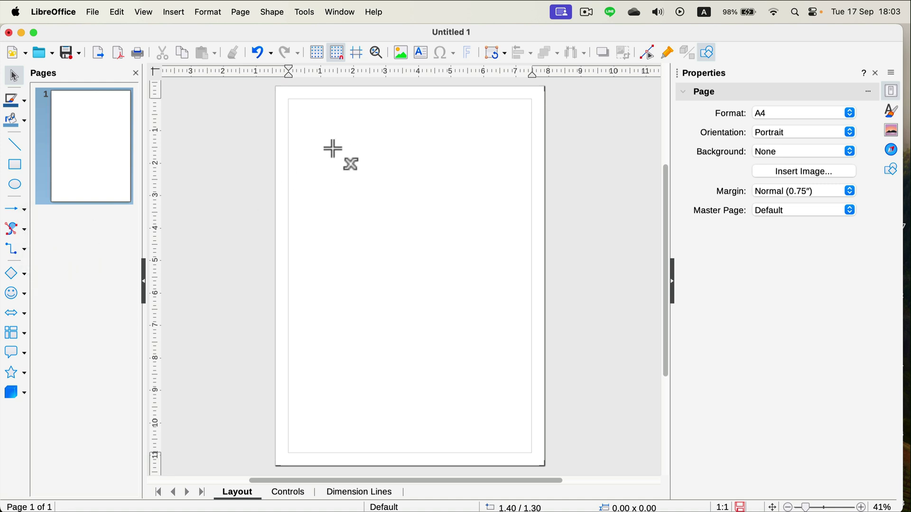
{"action": "left_click_drag", "start_coordinate": [332, 151], "coordinate": [382, 130]}
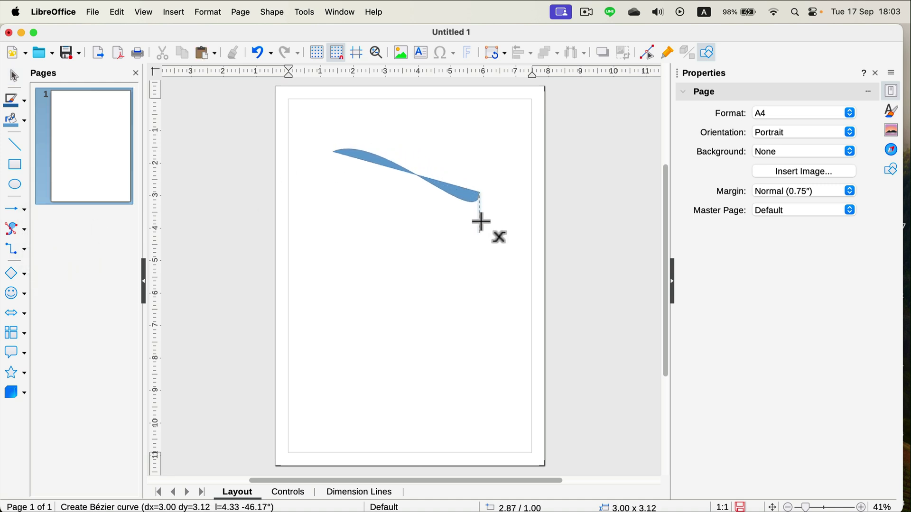
{"action": "left_click_drag", "start_coordinate": [479, 218], "coordinate": [452, 112]}
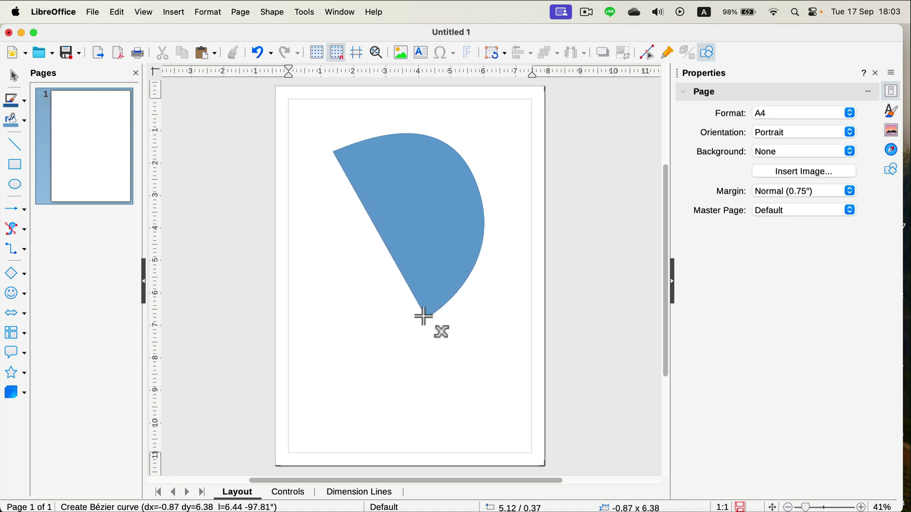
{"action": "left_click", "coordinate": [425, 316]}
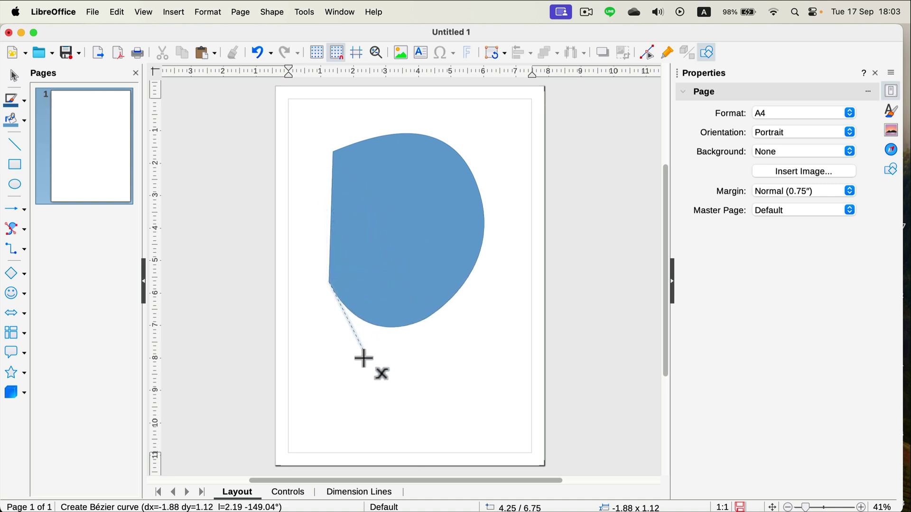
{"action": "left_click_drag", "start_coordinate": [351, 363], "coordinate": [284, 226]}
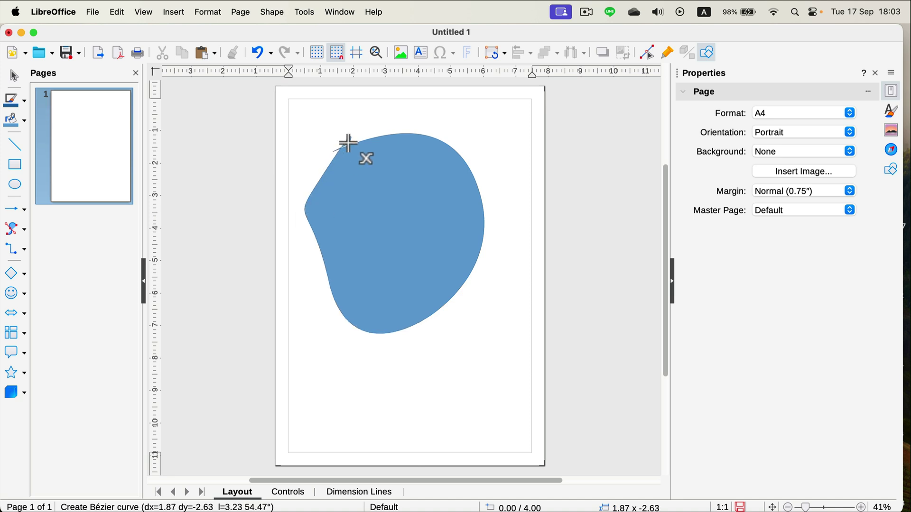
{"action": "left_click_drag", "start_coordinate": [334, 151], "coordinate": [397, 252]}
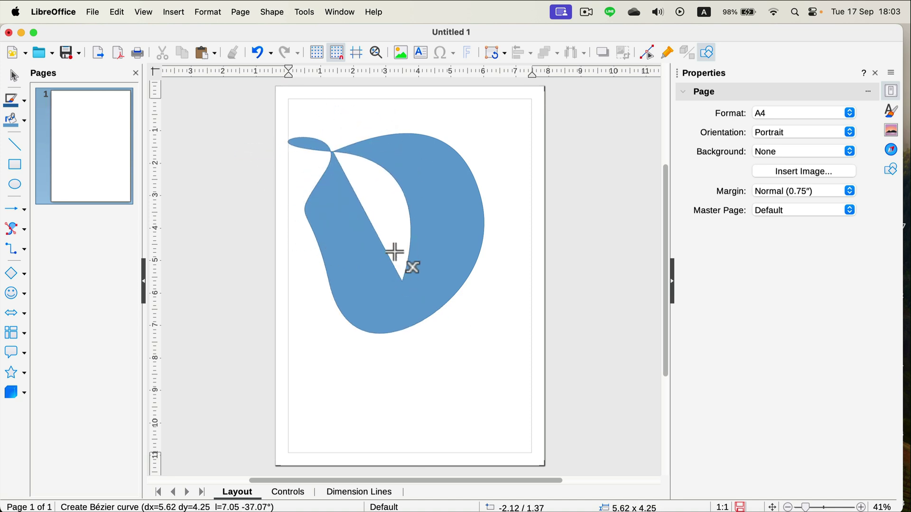
{"action": "left_click", "coordinate": [23, 230]}
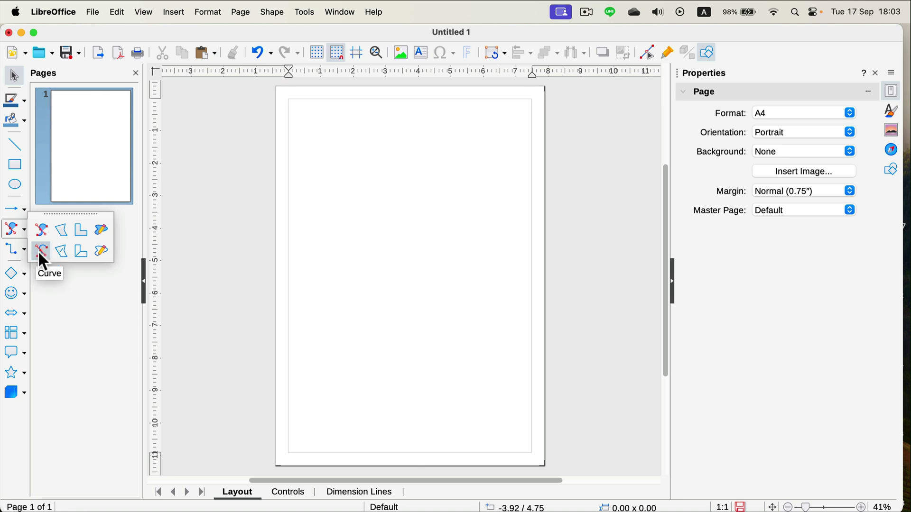
Draw a large filled freeform blob with Freeform Line, Filled, about 6.24″ by 6.33″
{"action": "left_click", "coordinate": [98, 226]}
{"action": "mouse_move", "coordinate": [317, 193]}
{"action": "left_mouse_down"}
{"action": "mouse_move", "coordinate": [335, 153]}
{"action": "mouse_move", "coordinate": [407, 138]}
{"action": "mouse_move", "coordinate": [455, 144]}
{"action": "mouse_move", "coordinate": [483, 161]}
{"action": "mouse_move", "coordinate": [499, 187]}
{"action": "mouse_move", "coordinate": [506, 242]}
{"action": "mouse_move", "coordinate": [488, 330]}
{"action": "mouse_move", "coordinate": [451, 342]}
{"action": "mouse_move", "coordinate": [360, 338]}
{"action": "mouse_move", "coordinate": [327, 329]}
{"action": "mouse_move", "coordinate": [307, 298]}
{"action": "mouse_move", "coordinate": [317, 192]}
{"action": "mouse_move", "coordinate": [409, 156]}
{"action": "left_mouse_up"}
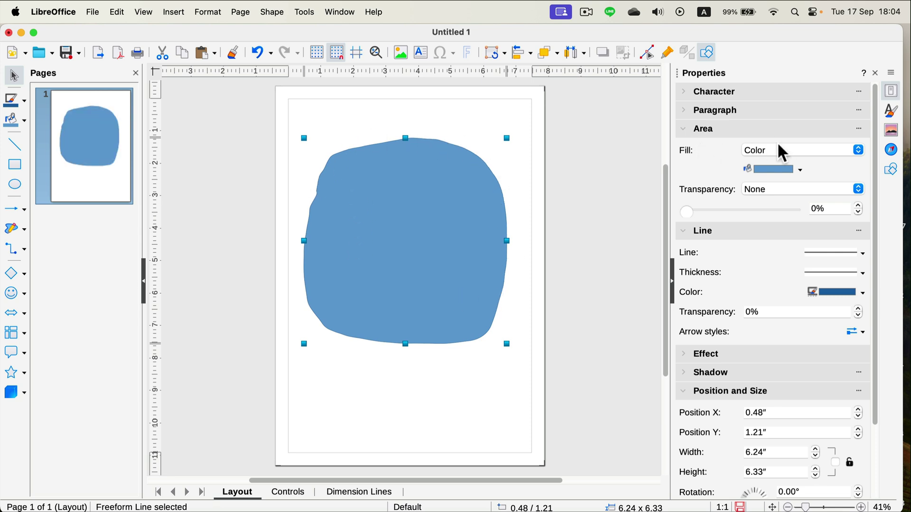
Fill the blob red in the sidebar Area palette and undo the stray text typed into it
{"action": "left_click", "coordinate": [771, 170]}
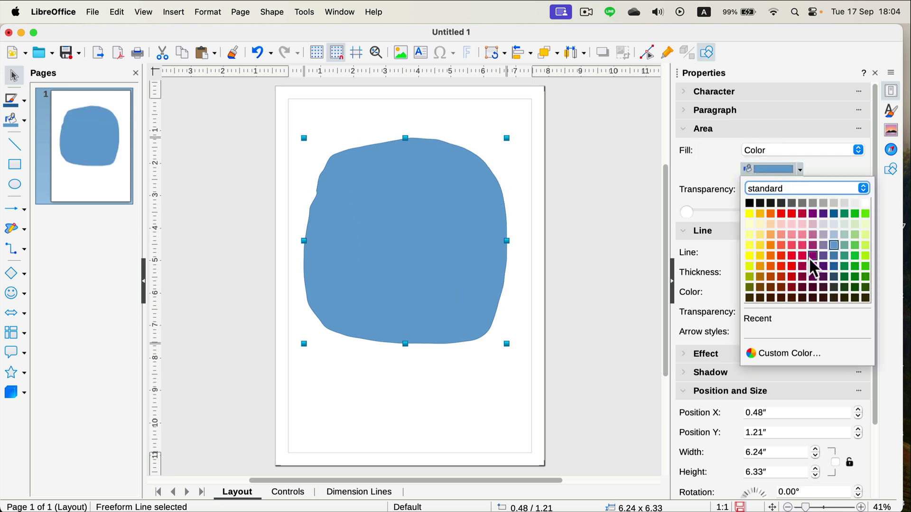
{"action": "left_click", "coordinate": [787, 260]}
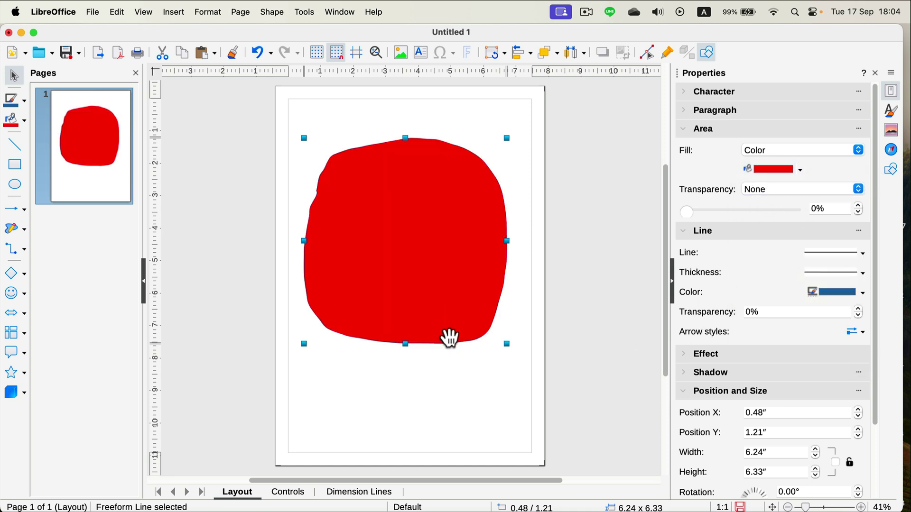
{"action": "double_click", "coordinate": [391, 182]}
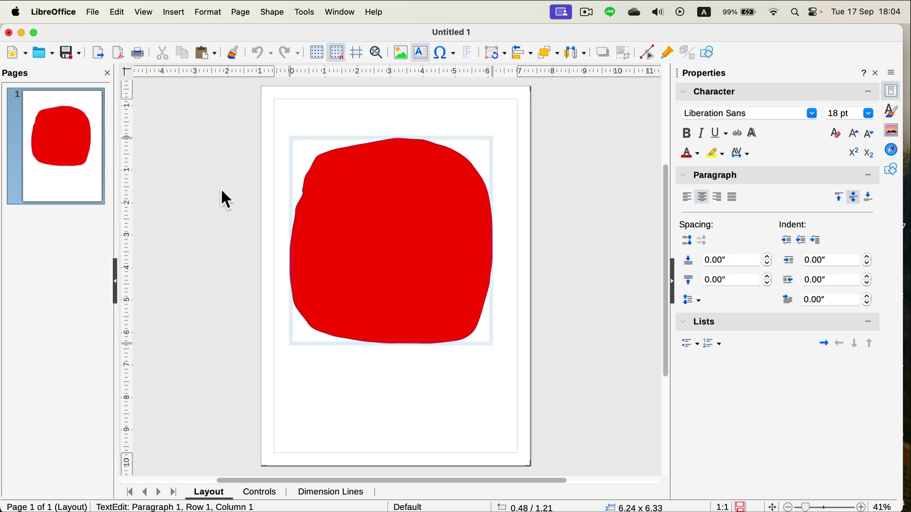
{"action": "type", "text": "sdsadsadasdasd"}
{"action": "key", "text": "super+z"}
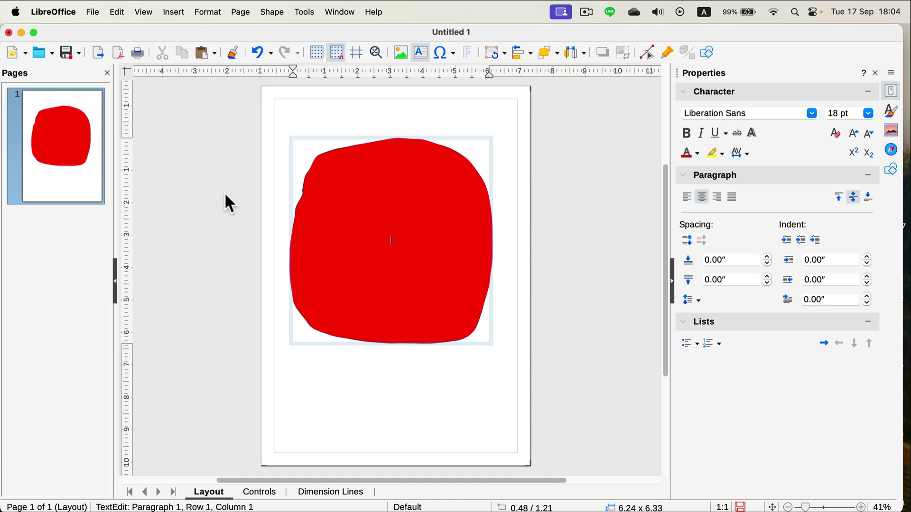
Select the red blob and switch it into Point Edit Mode with F8
{"action": "left_click", "coordinate": [245, 182]}
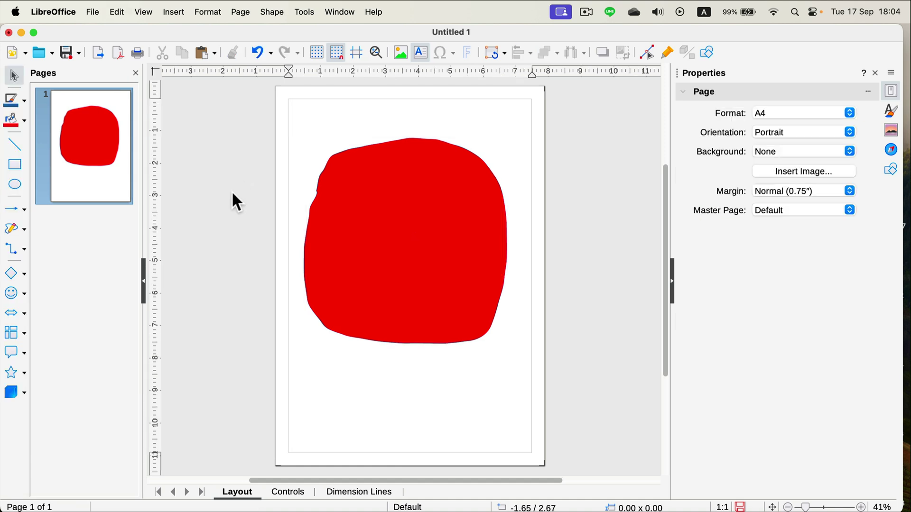
{"action": "left_click", "coordinate": [346, 185]}
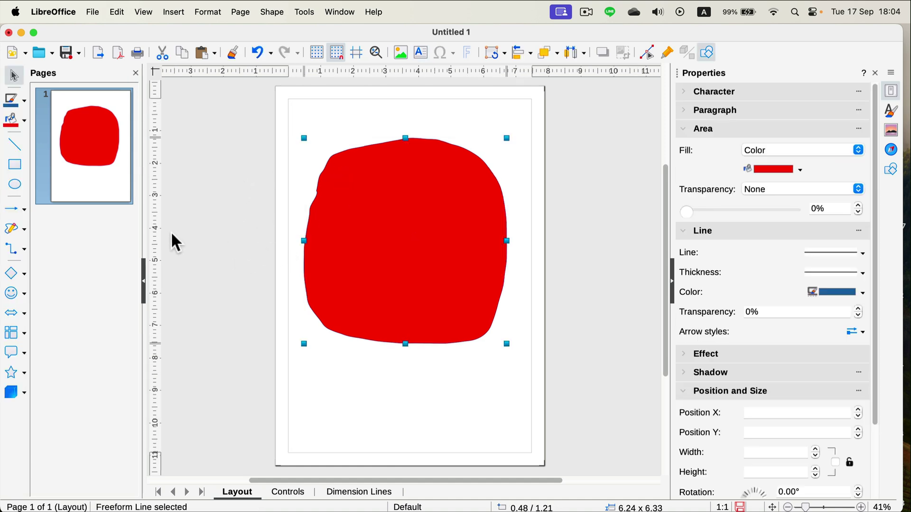
{"action": "key", "text": "F8"}
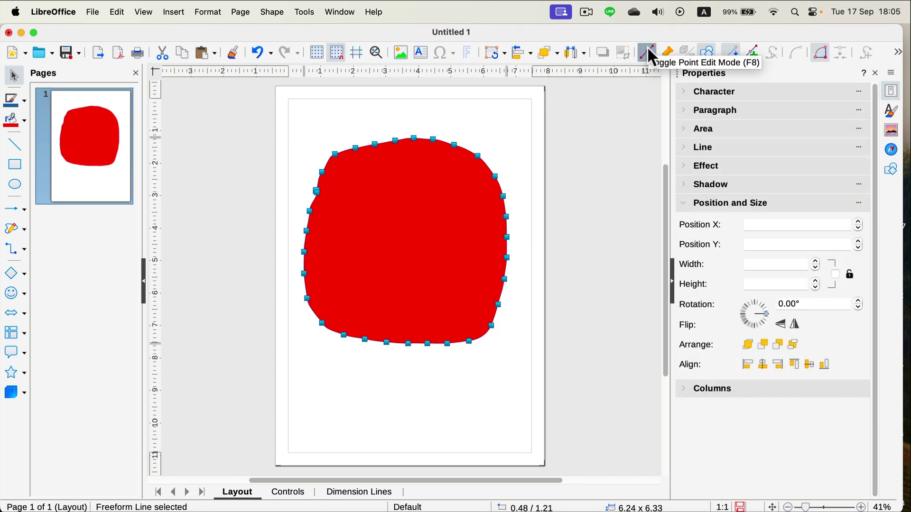
Drag the right-edge and bottom points inward, cutting two notches that form three prongs
{"action": "left_click_drag", "start_coordinate": [478, 155], "coordinate": [430, 229]}
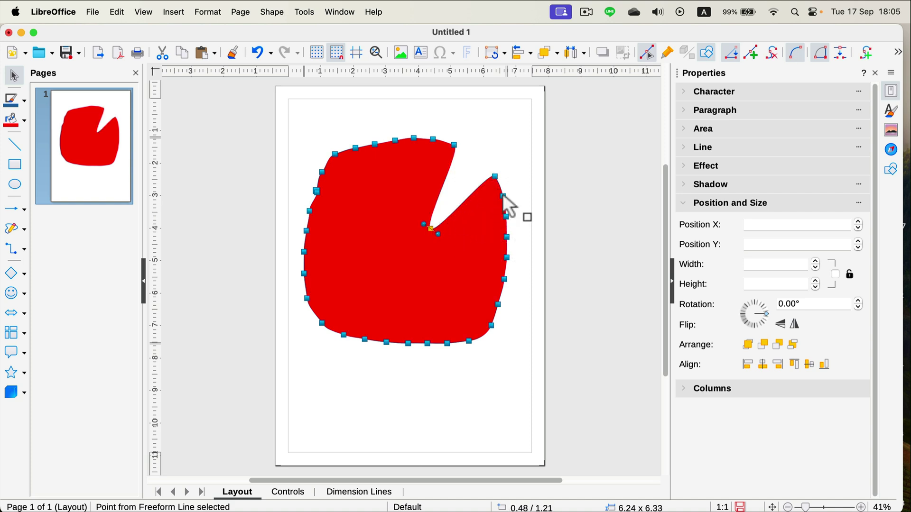
{"action": "left_click_drag", "start_coordinate": [504, 195], "coordinate": [522, 257]}
{"action": "left_click", "coordinate": [506, 256]}
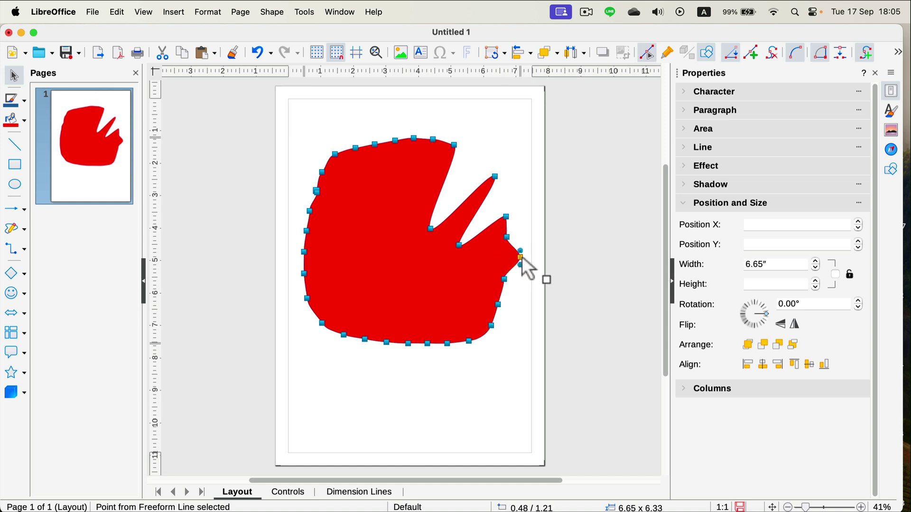
{"action": "left_click", "coordinate": [505, 280]}
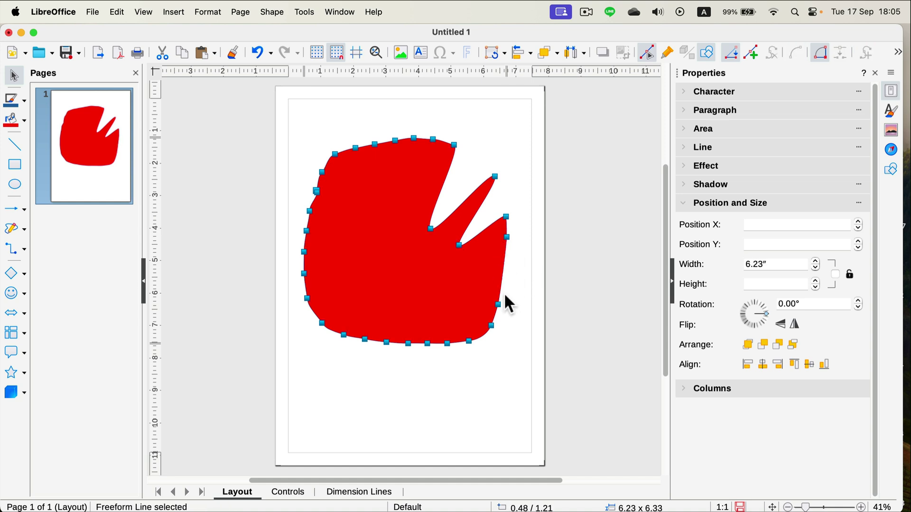
{"action": "left_click_drag", "start_coordinate": [496, 306], "coordinate": [459, 269]}
{"action": "left_click_drag", "start_coordinate": [446, 344], "coordinate": [426, 270]}
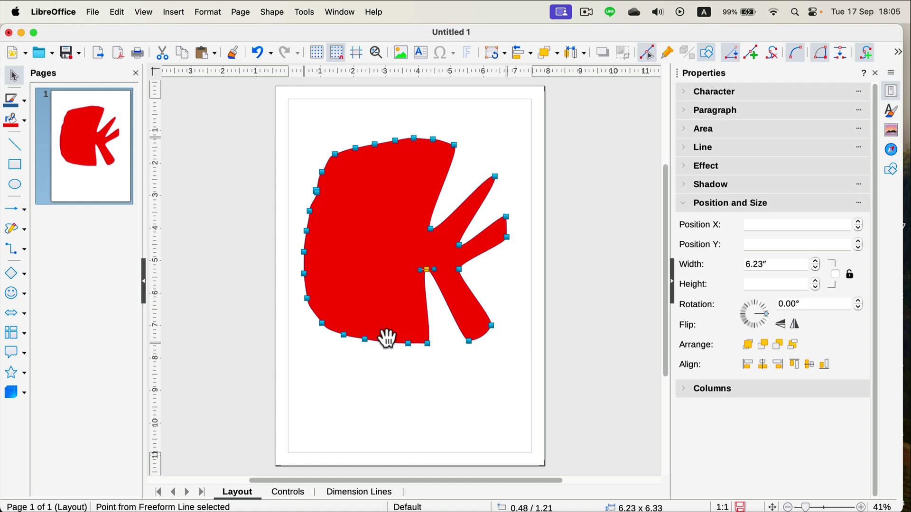
Show the Curves and Polygons flyout again next to the red claw shape
{"action": "left_click", "coordinate": [24, 229]}
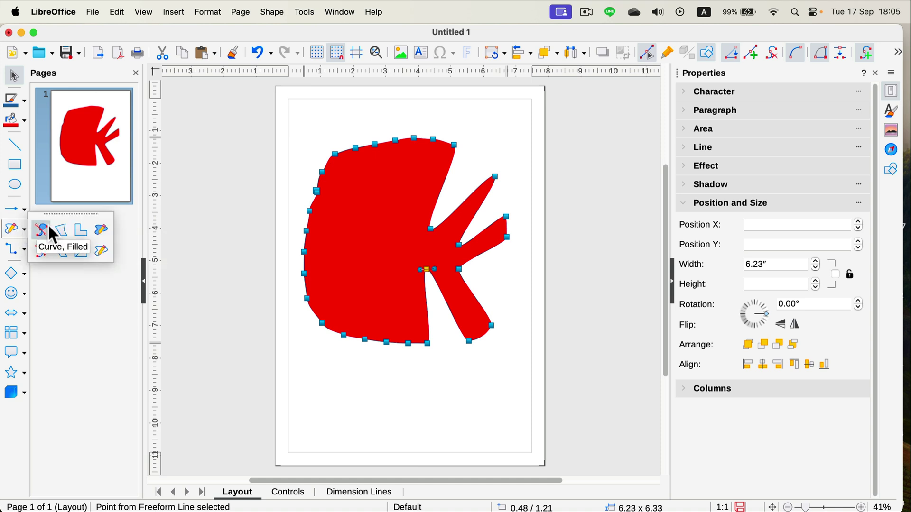